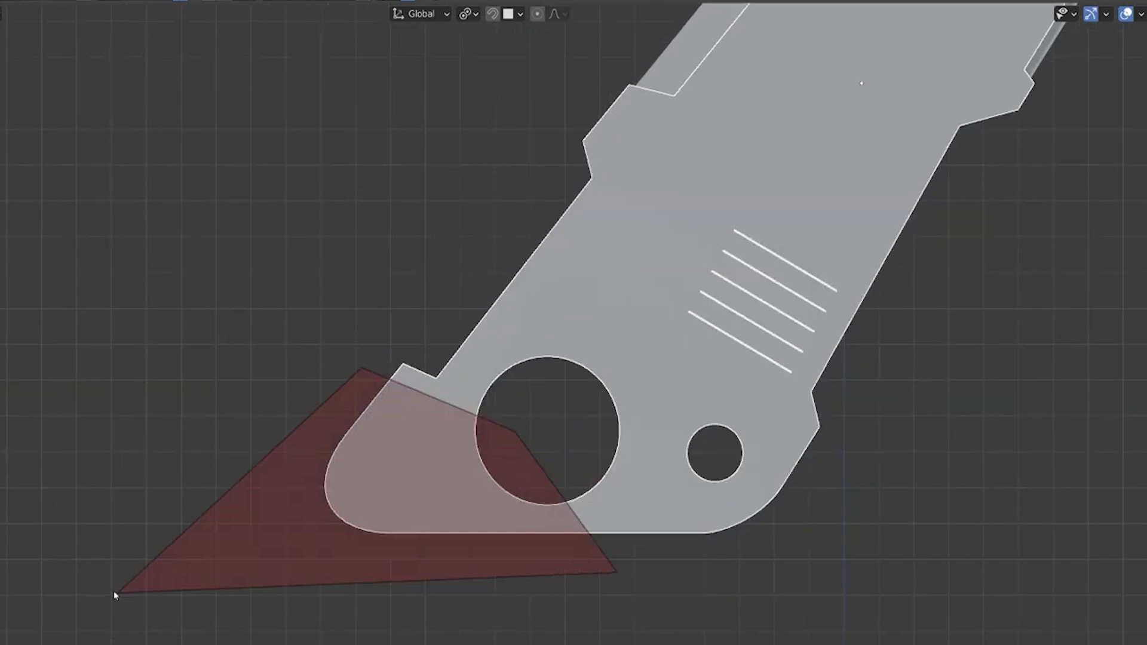
# From top view, use HardOps Bool Scroll to cut a notch into the base block's top.
pyautogui.press('KP_7')
pyautogui.scroll(2, 624, 335)
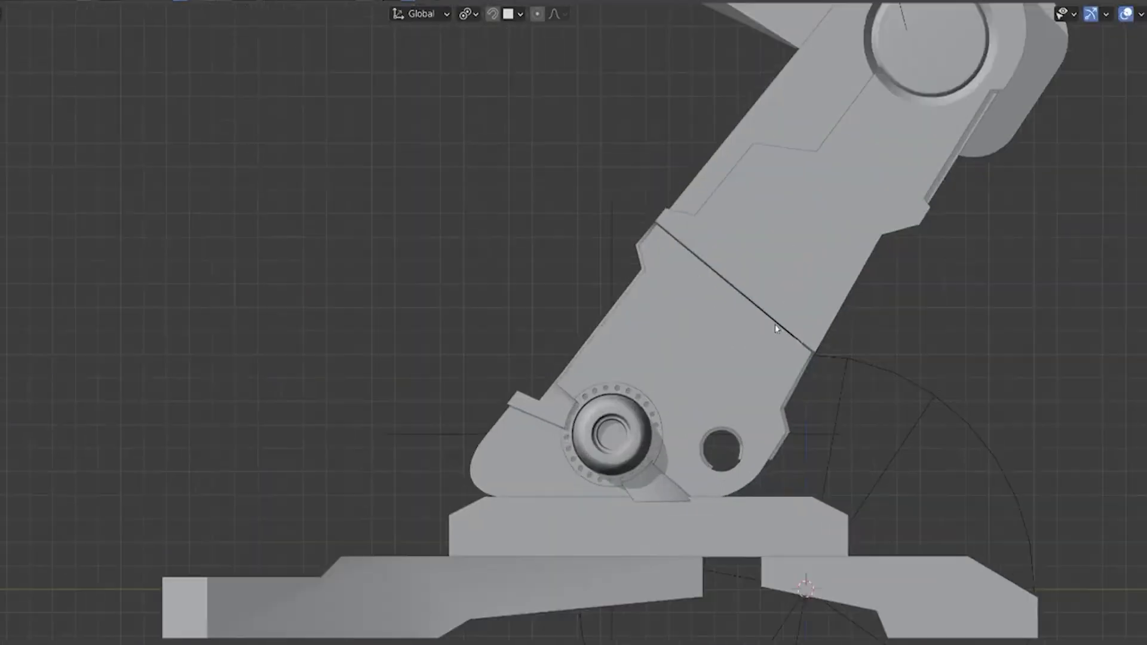
pyautogui.press('q')
pyautogui.click(788, 286)
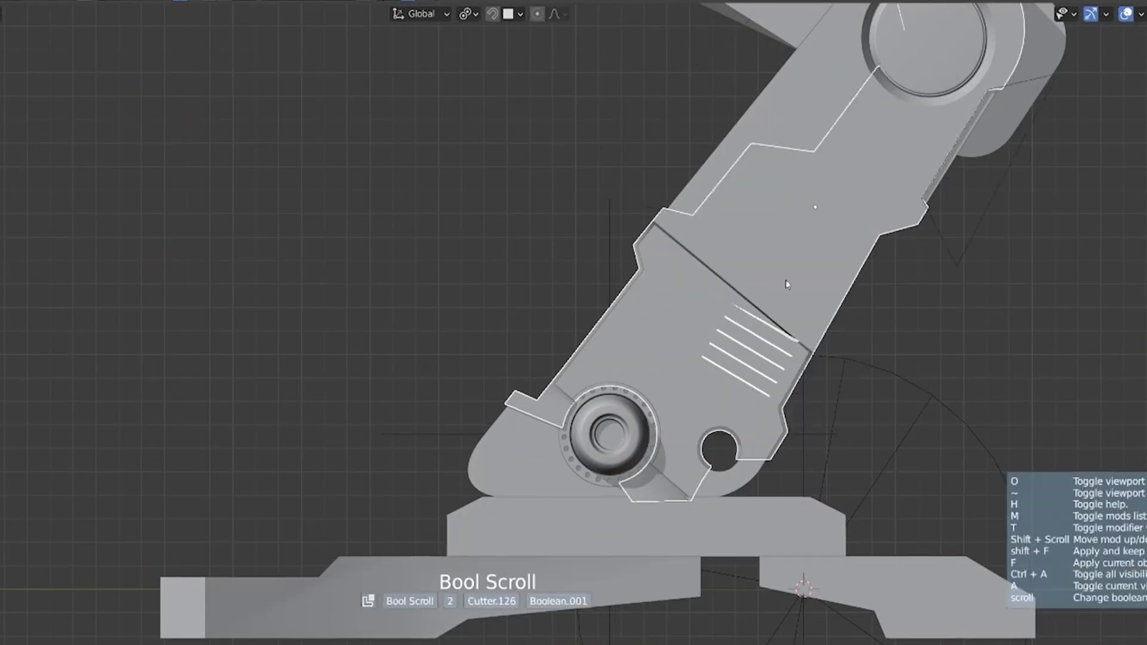
pyautogui.scroll(-3, 547, 411)
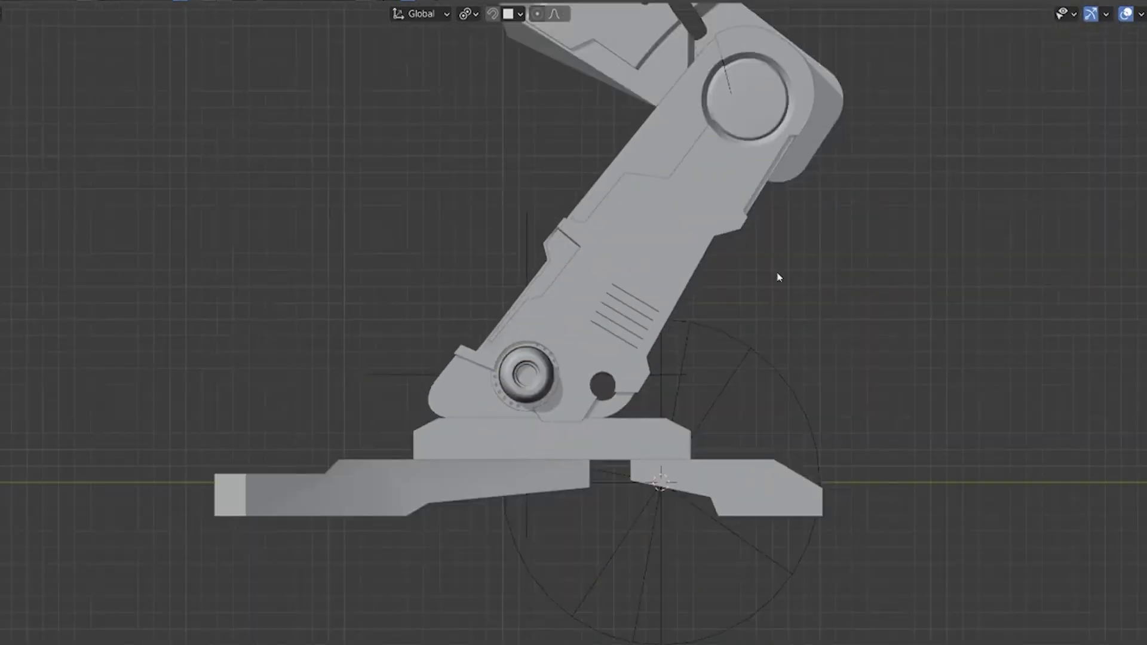
pyautogui.click(575, 330)
pyautogui.scroll(5, 575, 330)
pyautogui.click(685, 317)
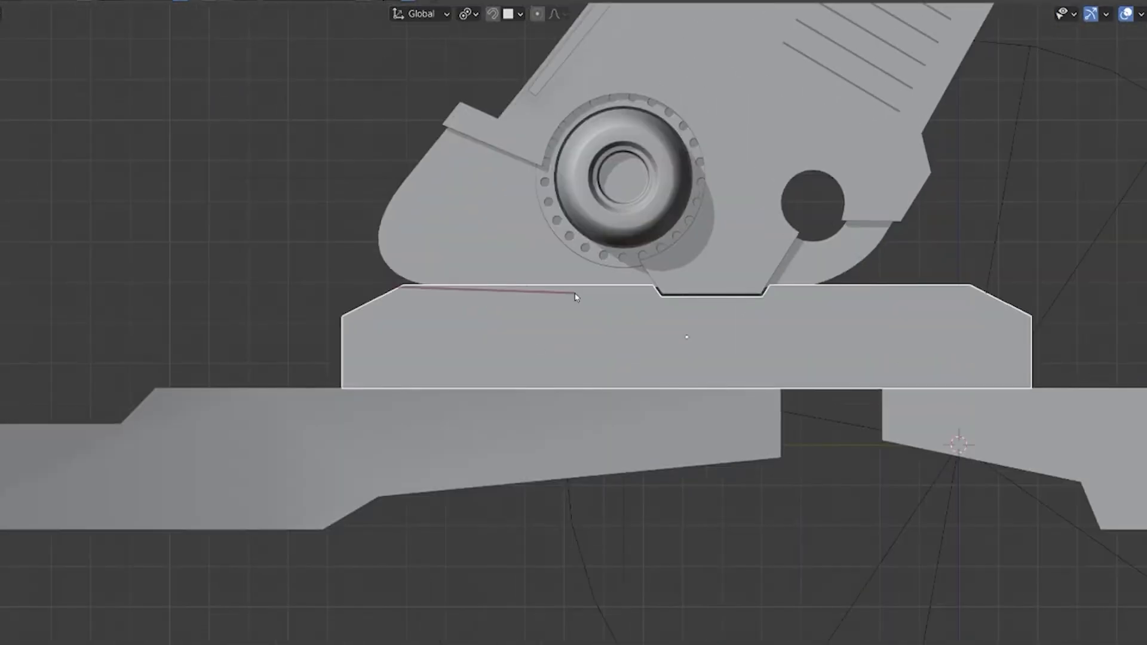
pyautogui.scroll(-3, 594, 293)
# Select both foot plates, enlarge the circular cutter and subtract it from the platform.
pyautogui.click(324, 297)
pyautogui.scroll(4, 324, 298)
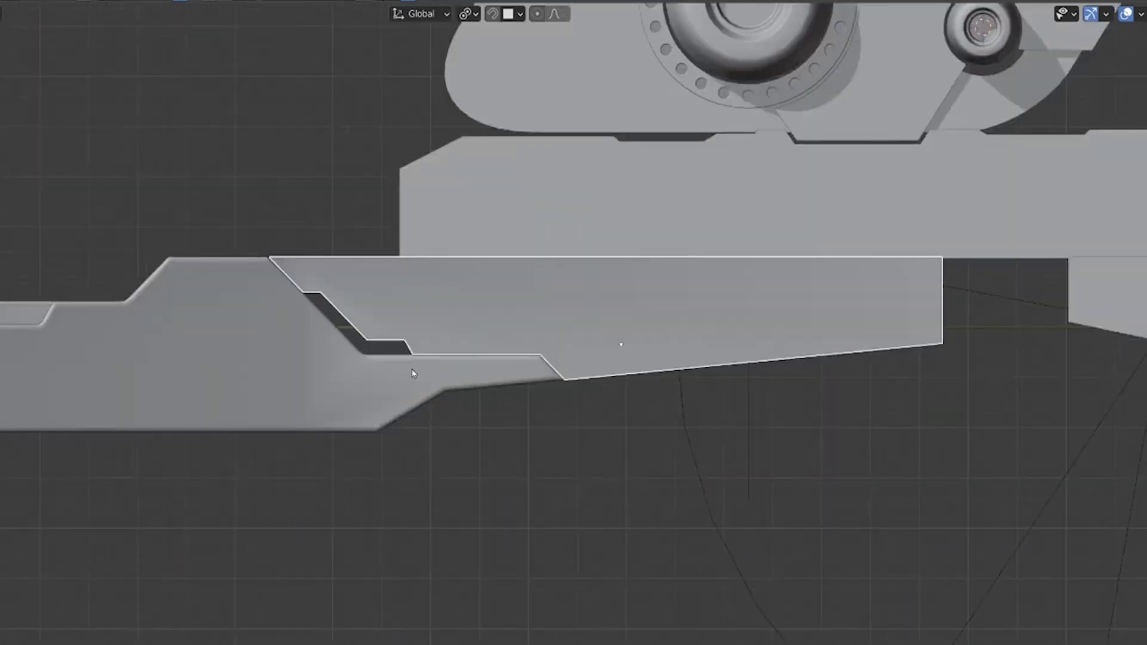
pyautogui.scroll(-3, 256, 180)
pyautogui.click(845, 336)
pyautogui.scroll(4, 846, 337)
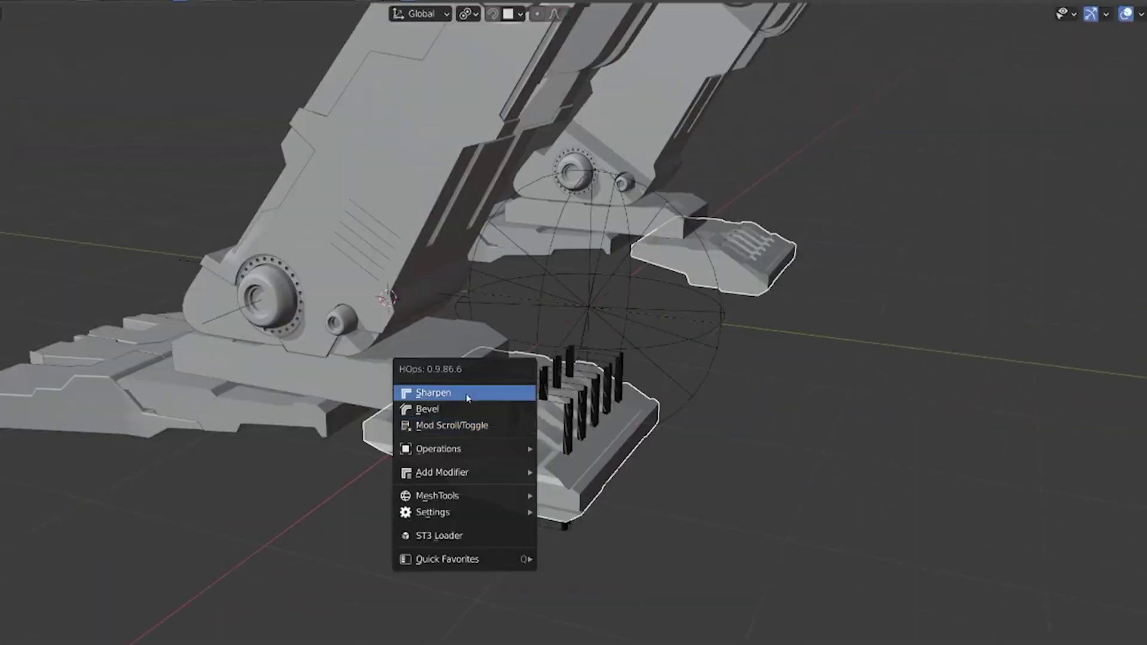
pyautogui.press('s')
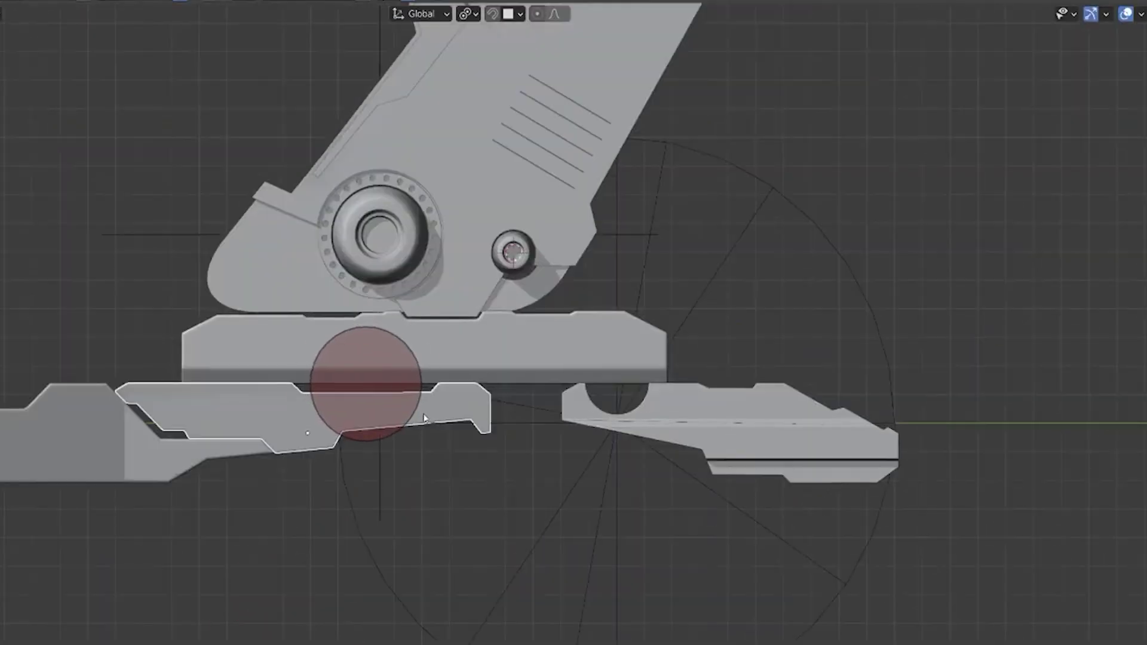
pyautogui.press('ctrl+KP_Subtract')
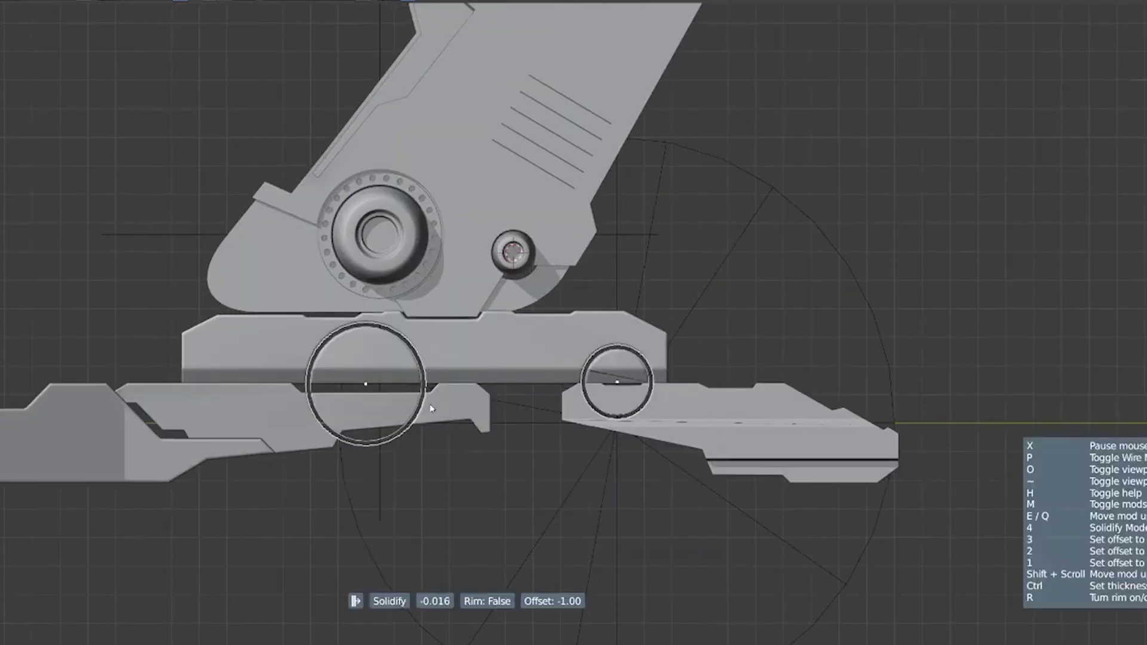
pyautogui.scroll(2, 678, 349)
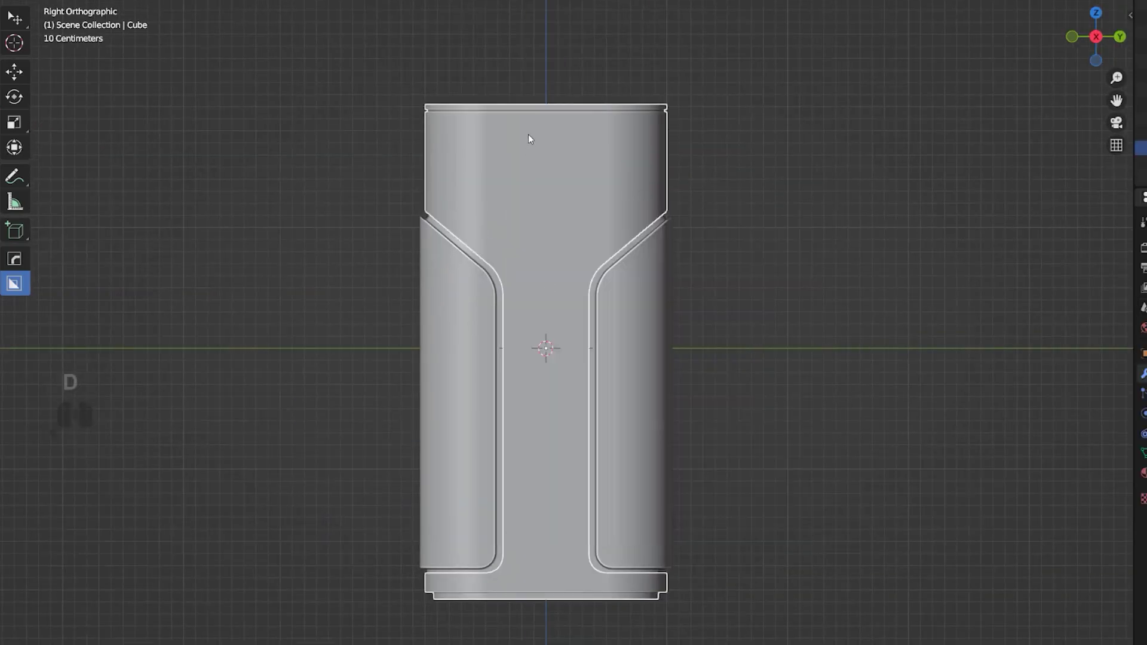
# Sharpen the canister with Csharp, select the linked groove and draw a tall BoxCutter rectangle cut.
pyautogui.moveTo(559, 544); pyautogui.dragTo(704, 454, button='middle')
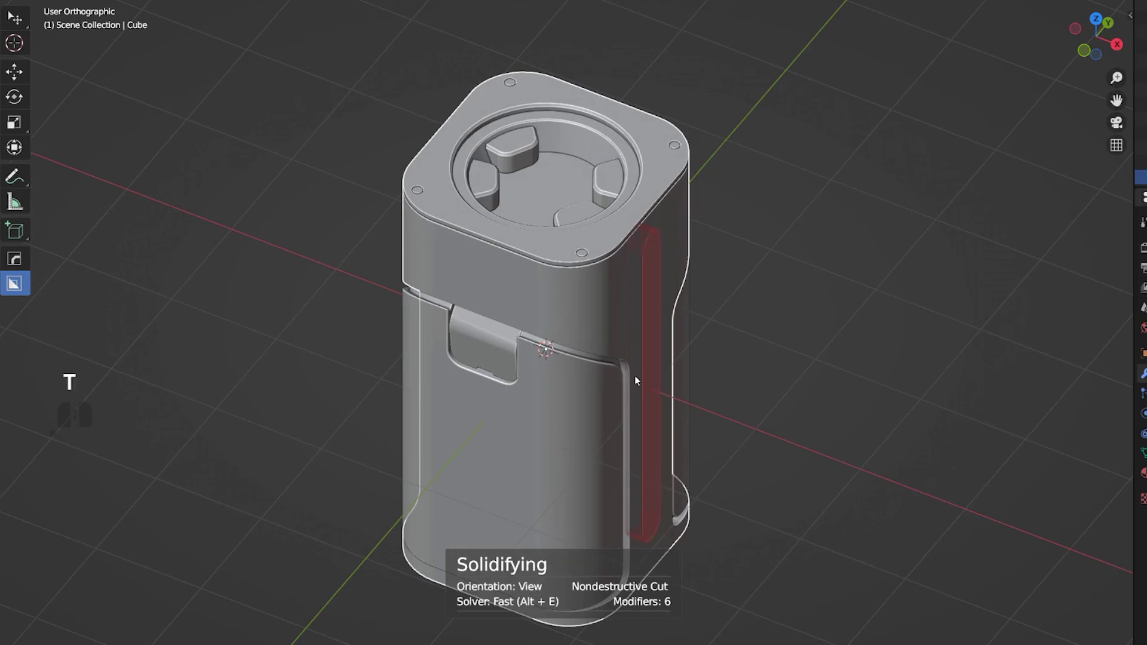
pyautogui.click(570, 210)
pyautogui.press('Tab')
pyautogui.press('l')
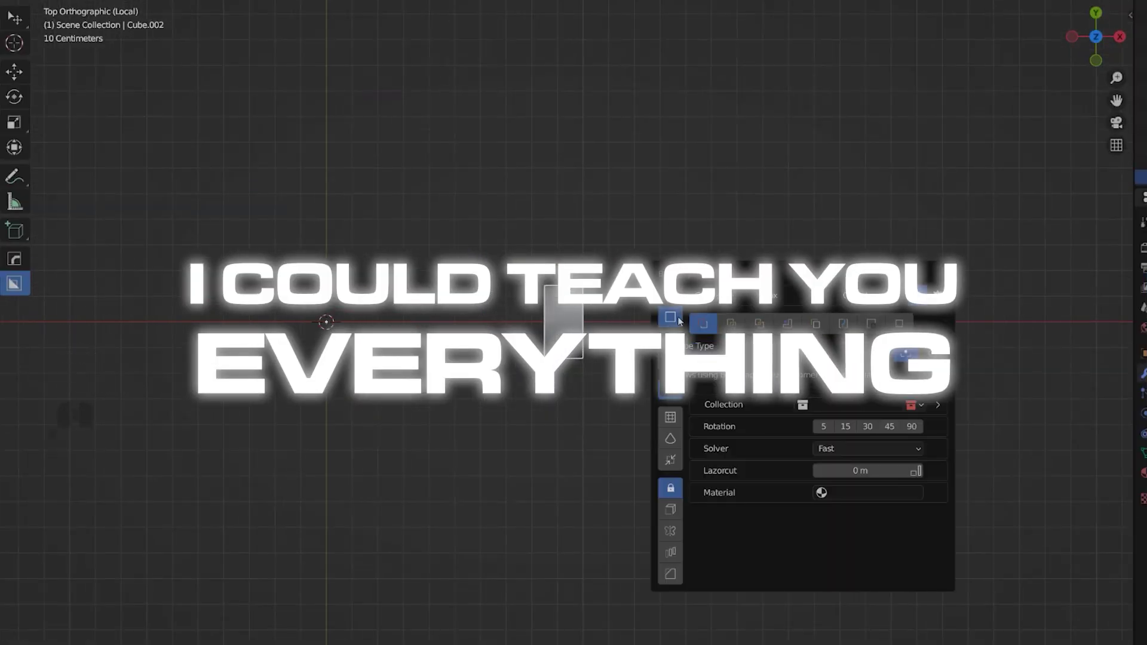
pyautogui.moveTo(473, 165); pyautogui.dragTo(573, 523)
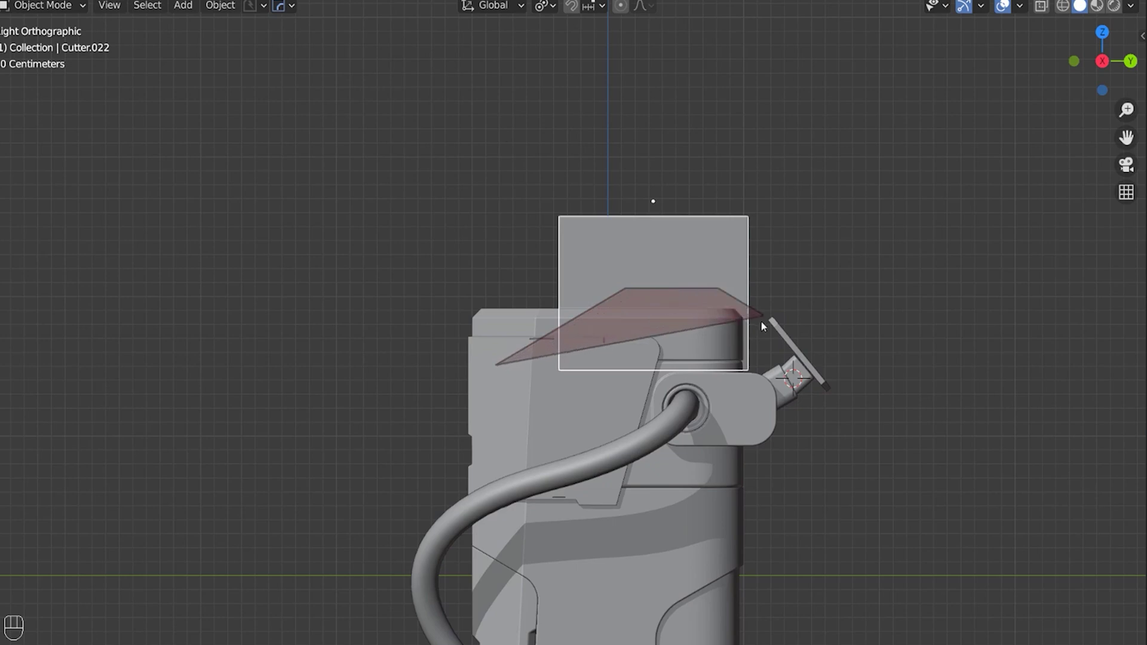
# Add two more corners to the BoxCutter polygon cutter shape.
pyautogui.click(849, 161)
pyautogui.click(649, 107)
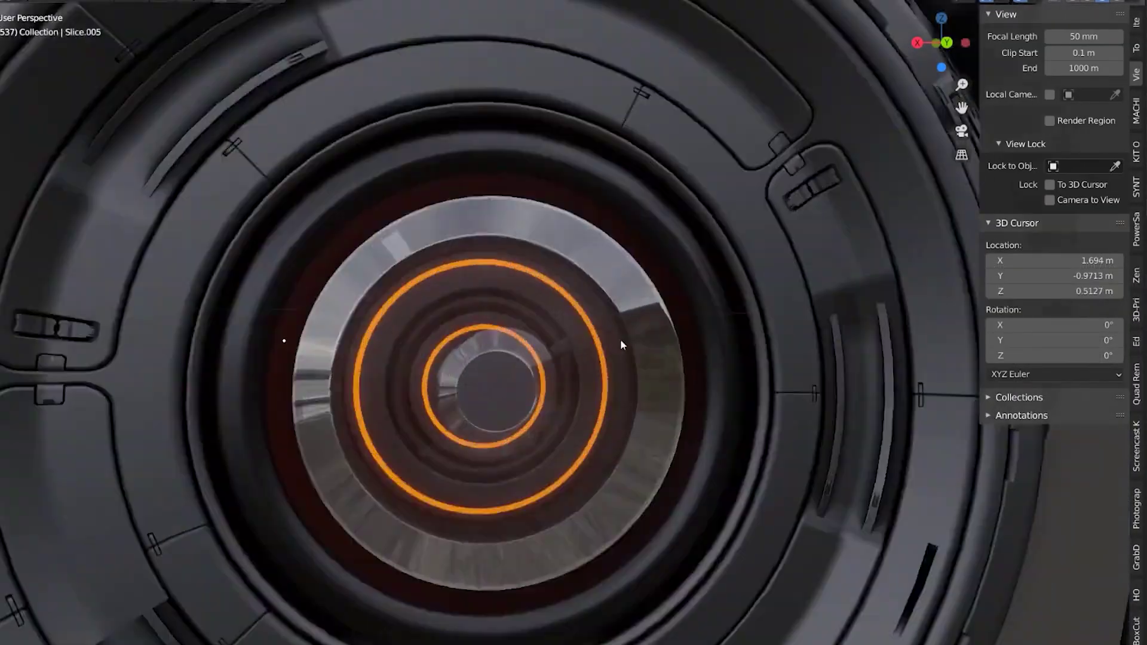
# Apply the trim texture to the disc with Unwrap Trim.
pyautogui.press('u')
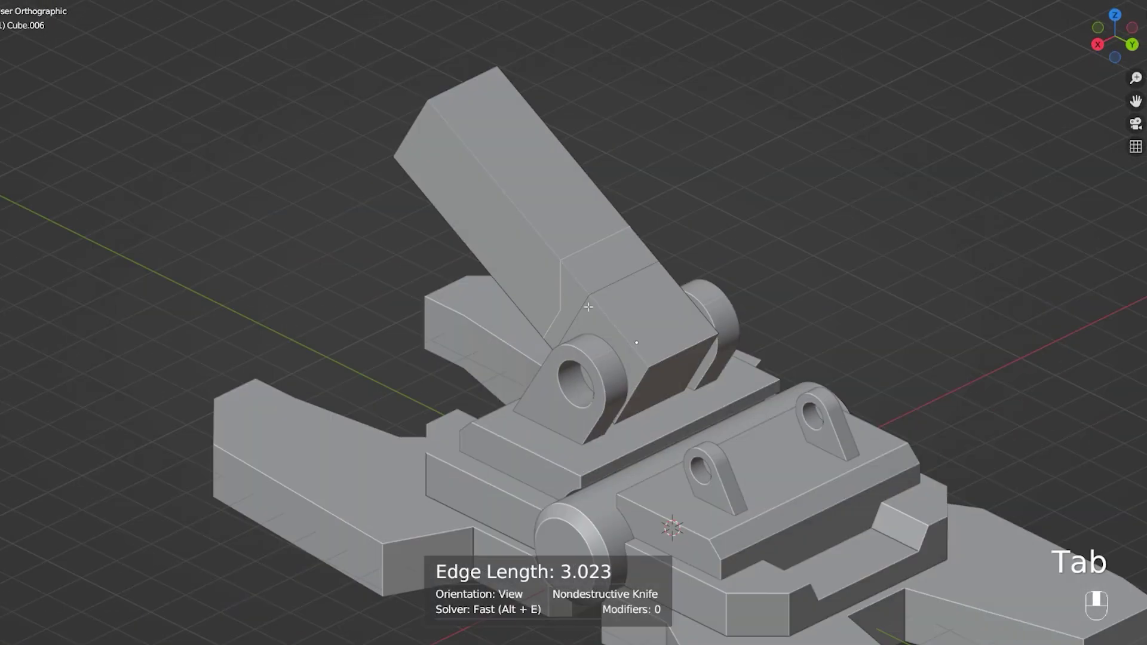
# Bring up the Extrude options menu with Alt+E on the turret barrel block.
pyautogui.hotkey('alt', 'e')
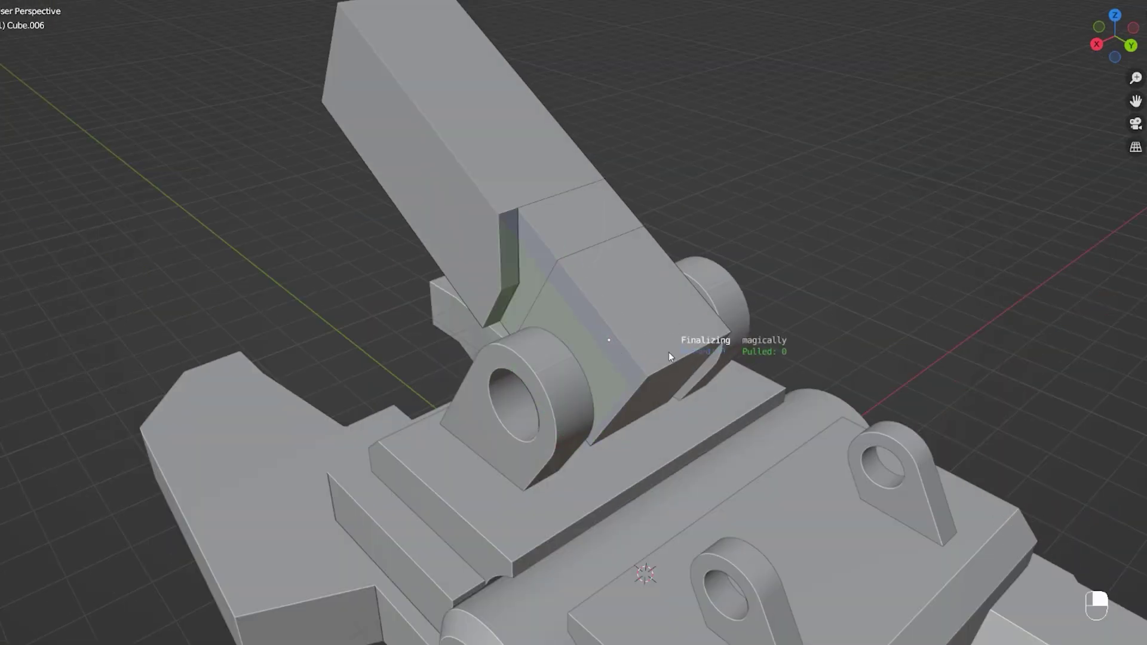